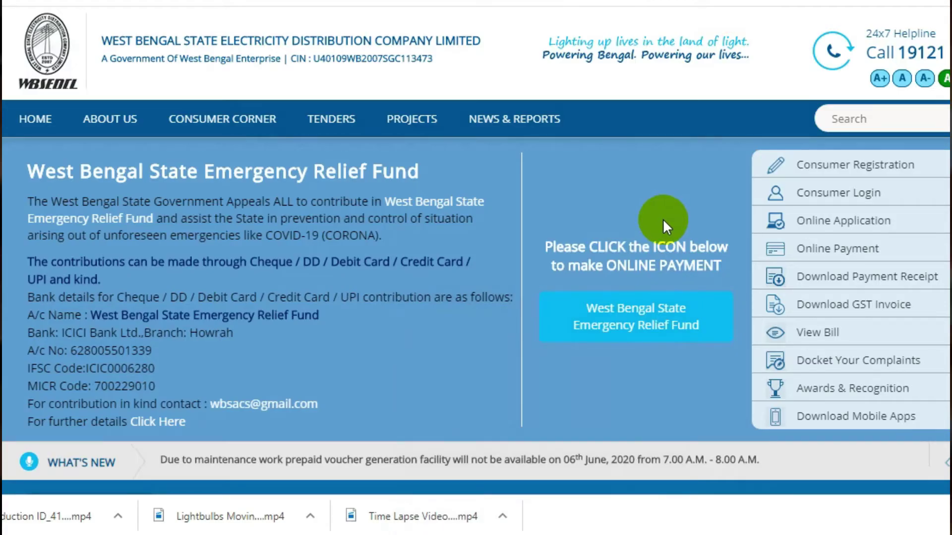
Search Google for WBSEDCL and open the 'Welcome to WBSEDCL' official homepage result.
scroll(439, 218, down, 1)
scroll(448, 221, up, 1)
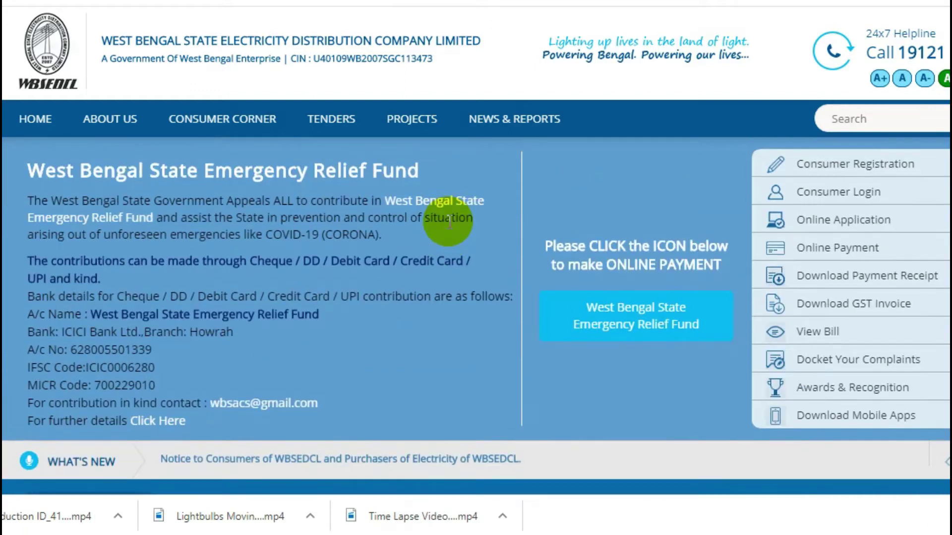
scroll(446, 229, down, 2)
scroll(446, 229, up, 2)
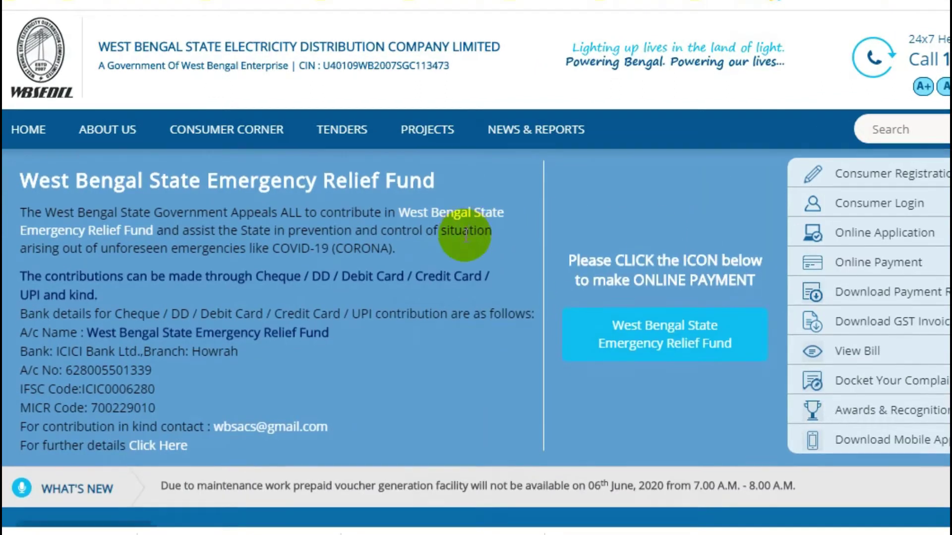
scroll(466, 233, down, 1)
scroll(467, 244, up, 1)
scroll(467, 238, down, 1)
scroll(468, 235, up, 1)
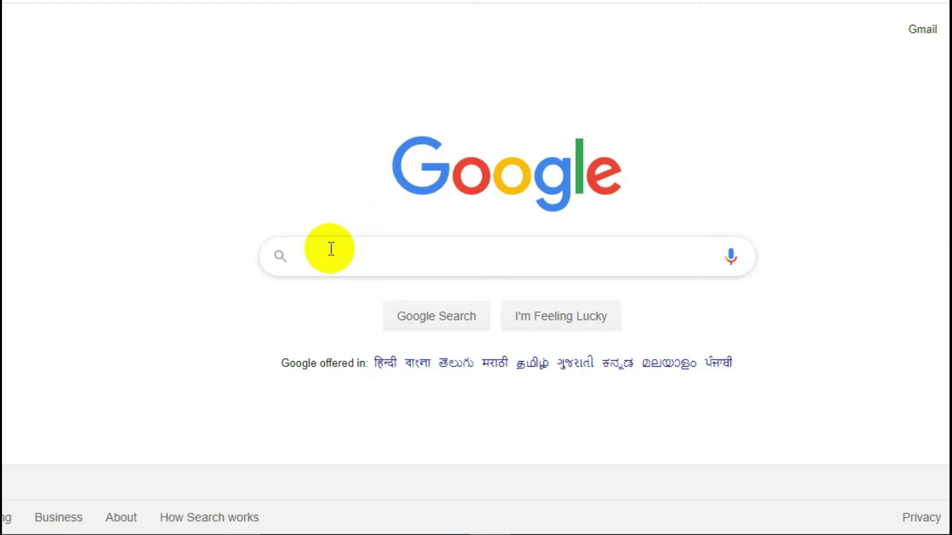
click(331, 249)
text(WBSEDCL)
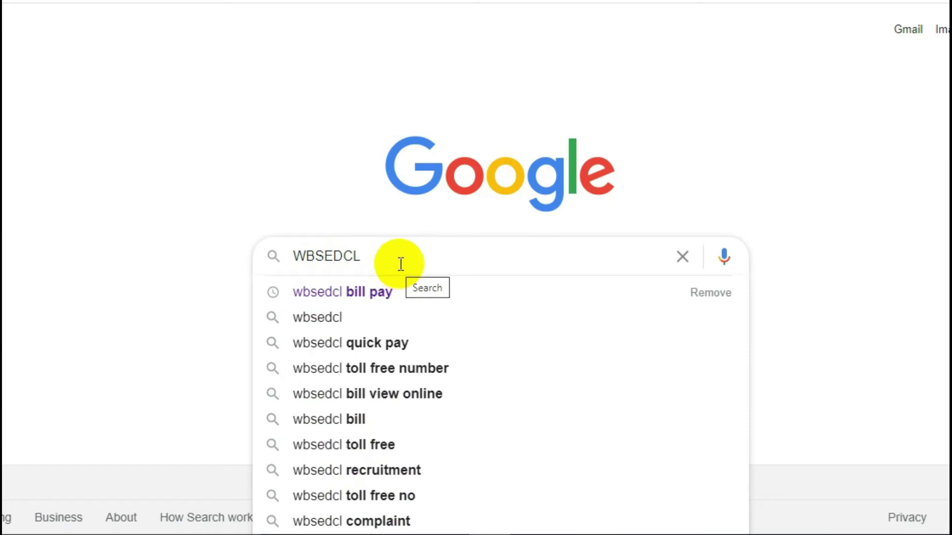
key(Return)
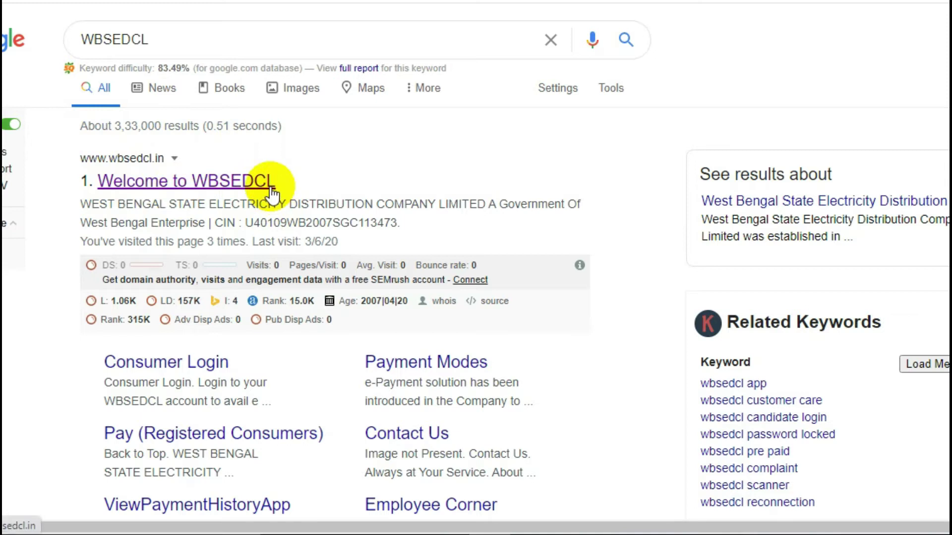
click(230, 191)
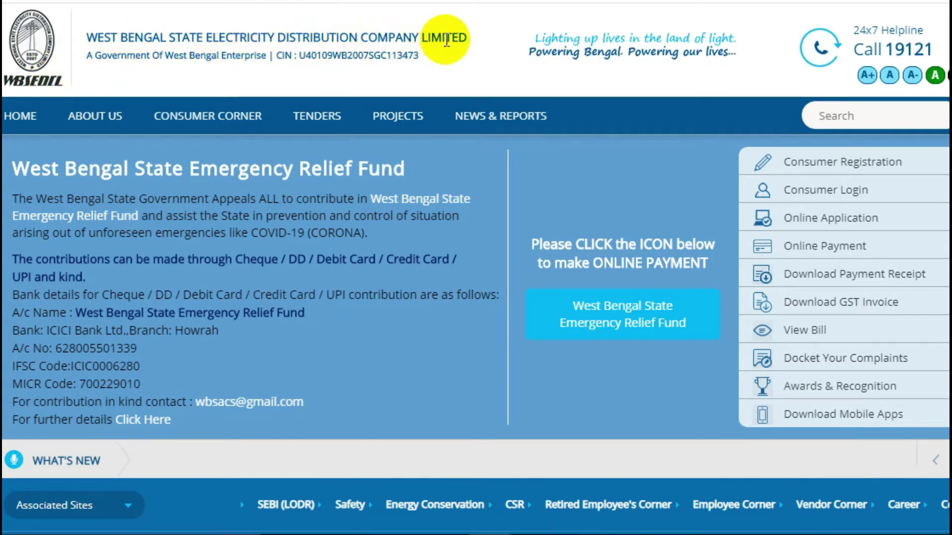
Open Consumer Registration from the homepage's right-hand services menu.
mouse_move(208, 117)
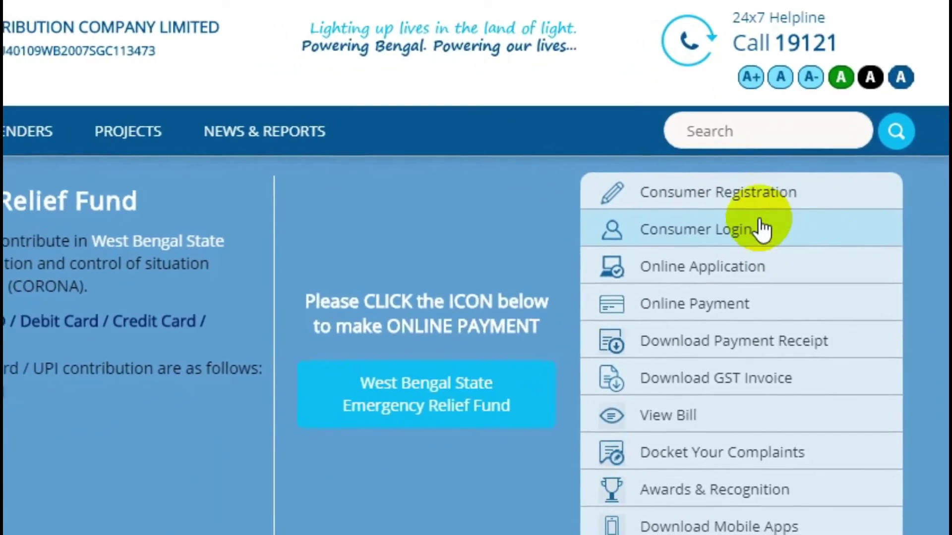
click(811, 193)
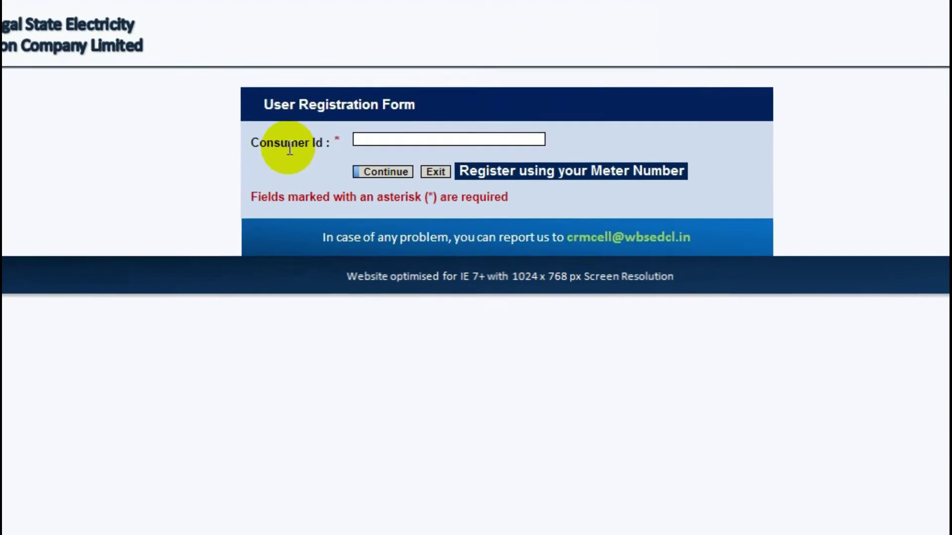
Enter the Consumer Id, continue, then submit the installation number to reach the OTP section.
click(294, 144)
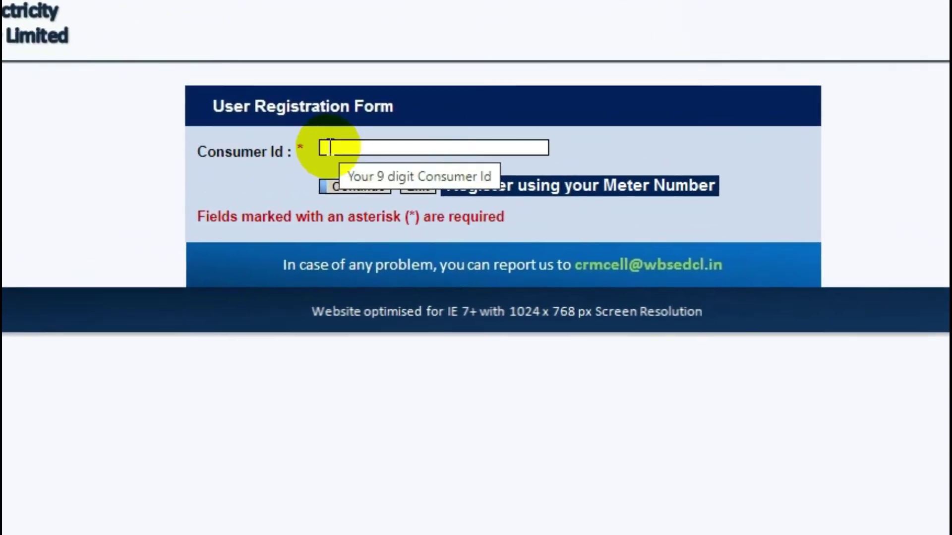
click(369, 147)
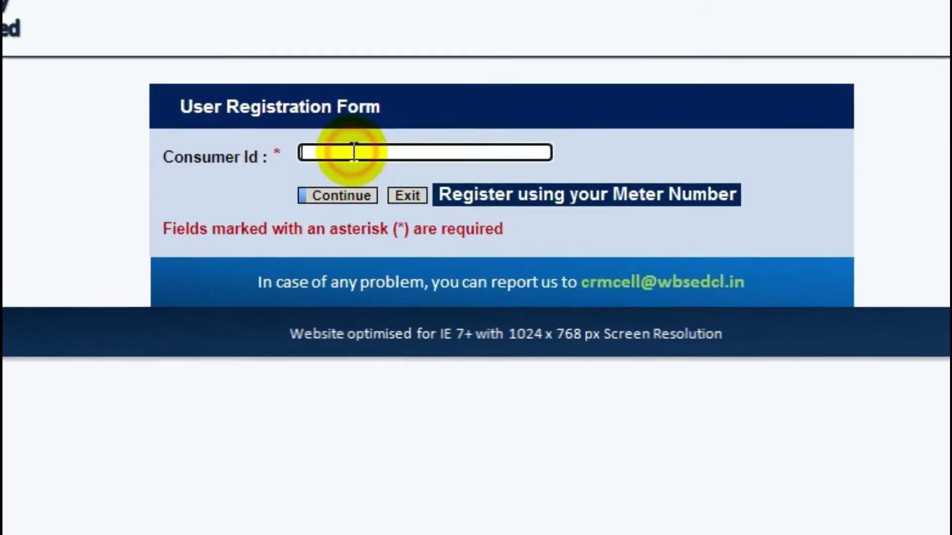
click(307, 209)
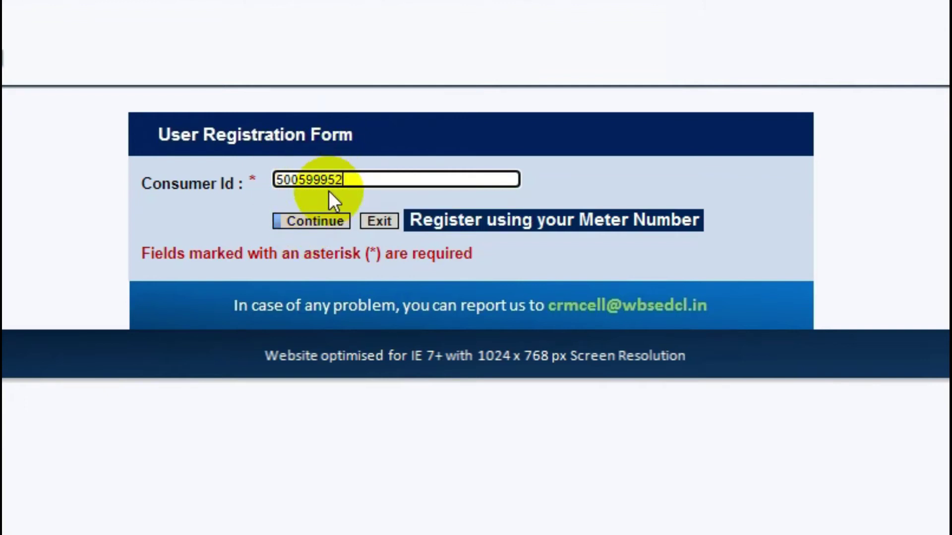
click(309, 223)
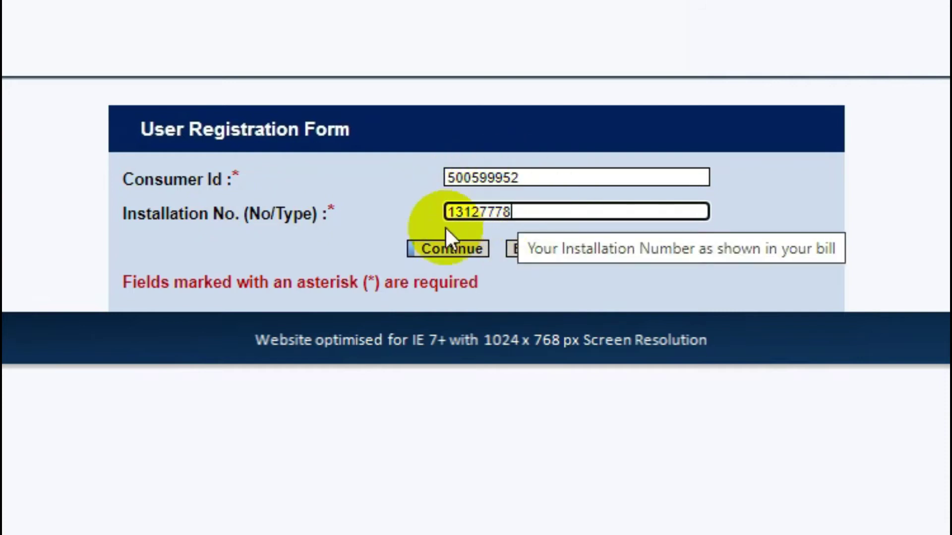
click(444, 246)
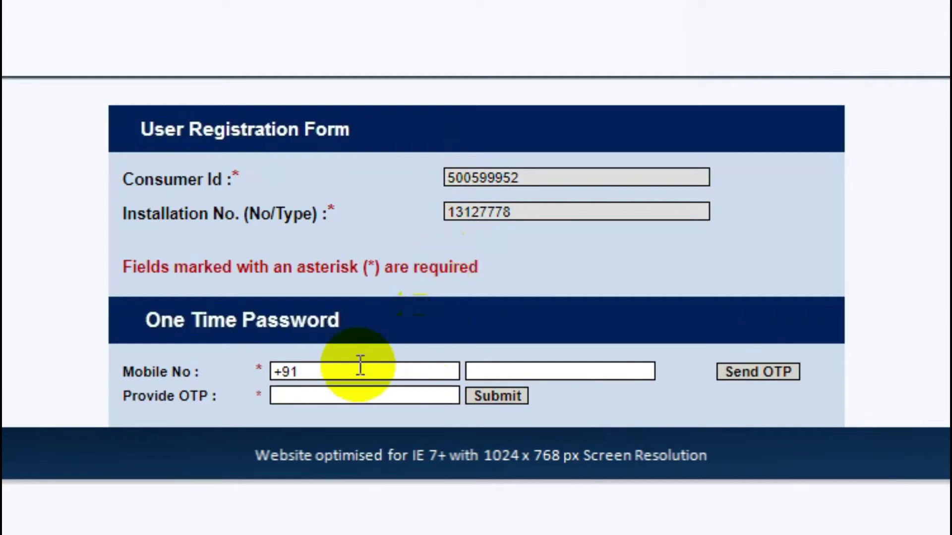
Enter the mobile number, request an SMS OTP, and submit the received code.
click(527, 371)
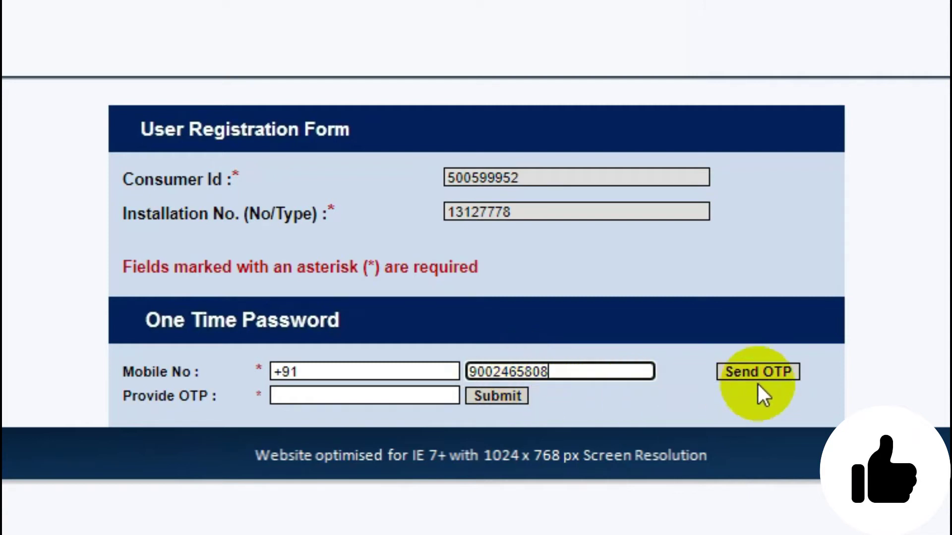
click(773, 375)
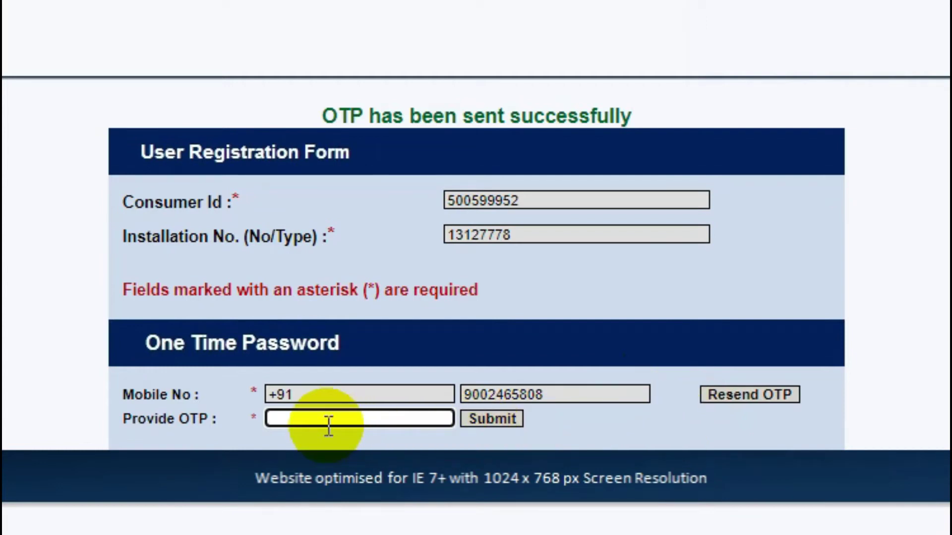
text(••)
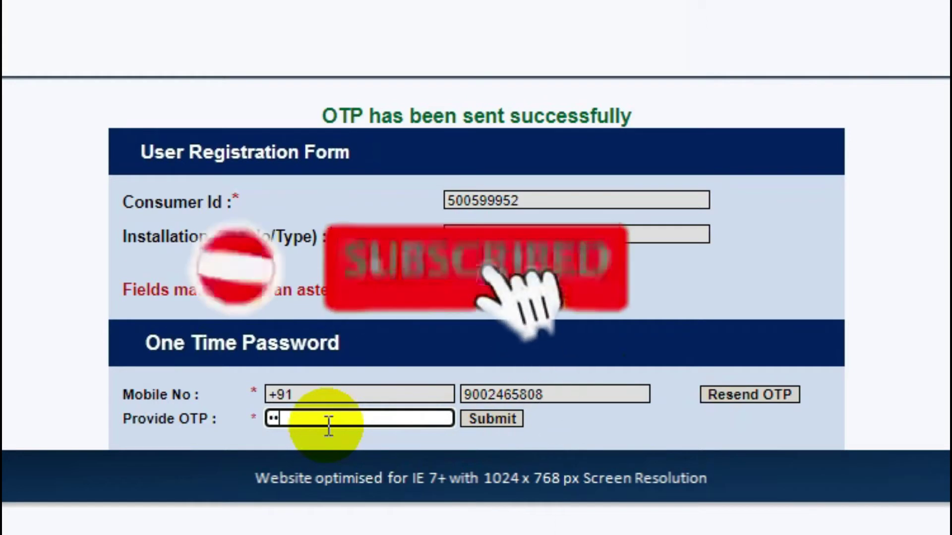
text(••)
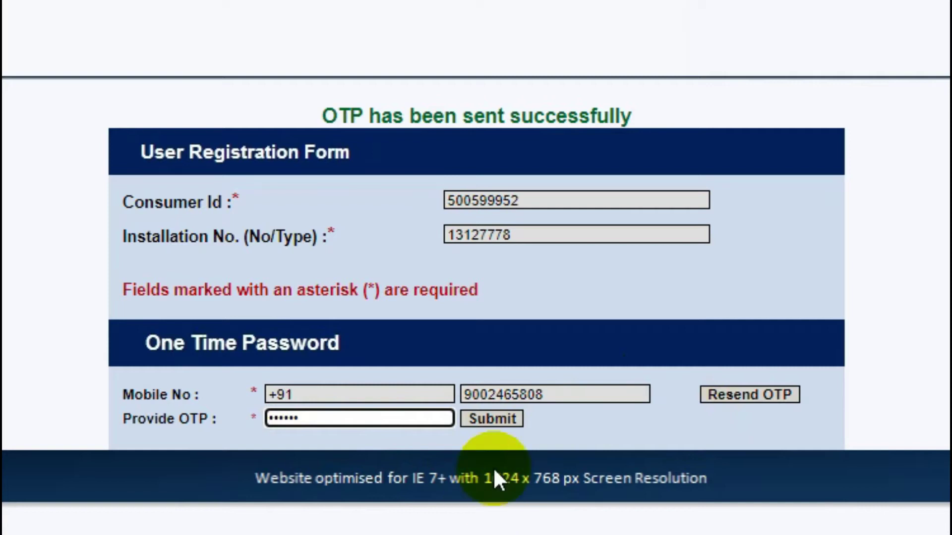
click(504, 421)
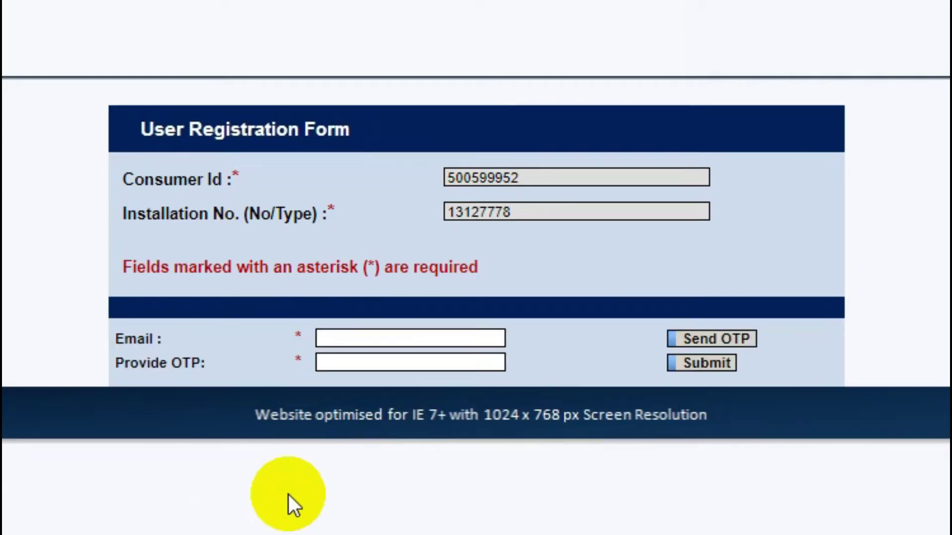
Fill in the saved email address and request a one-time password by email.
click(375, 337)
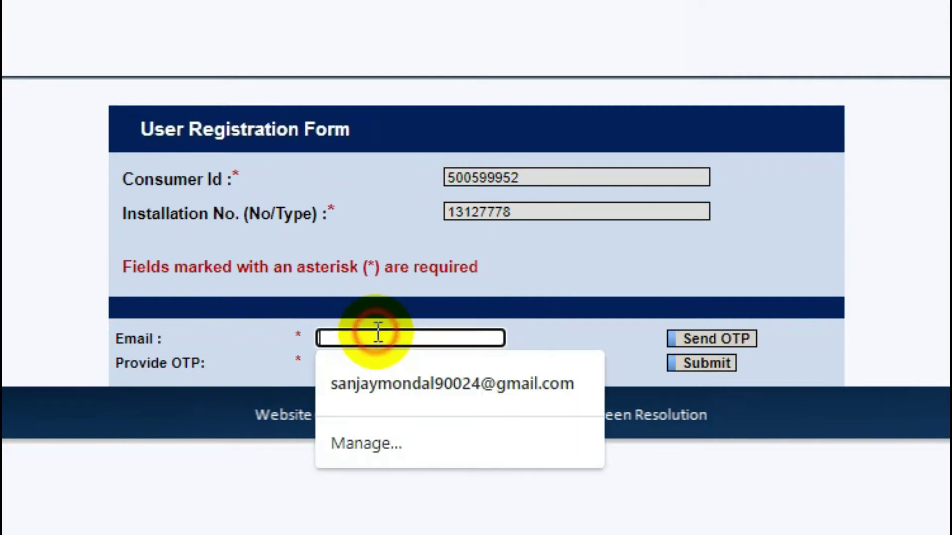
click(238, 372)
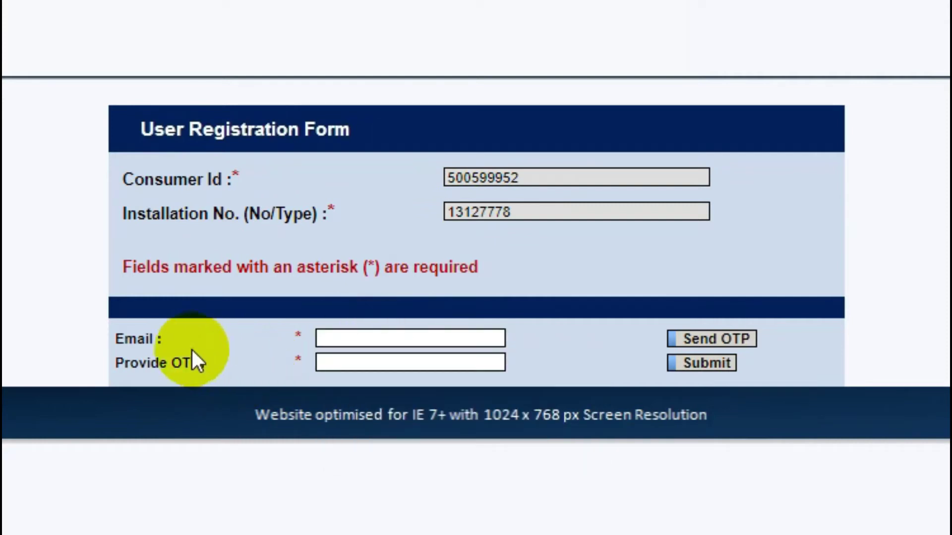
click(394, 331)
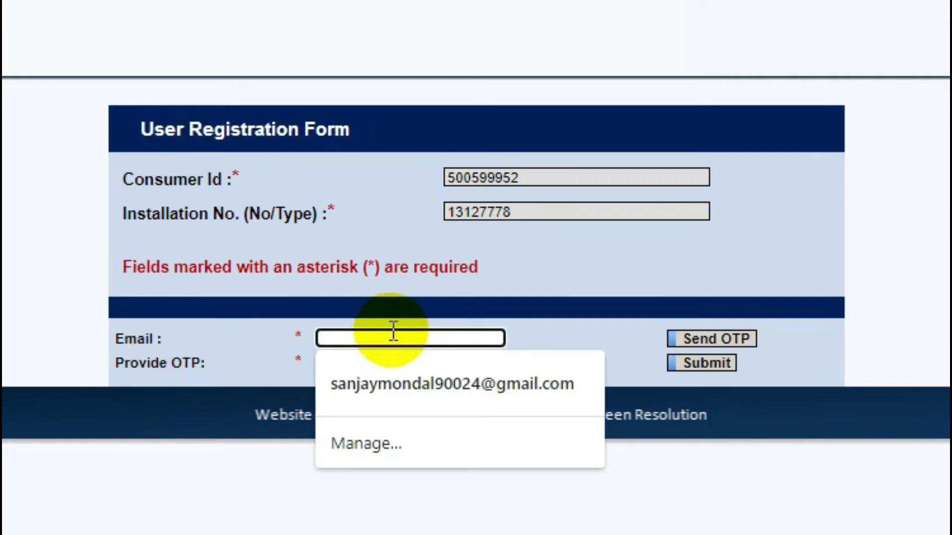
click(395, 377)
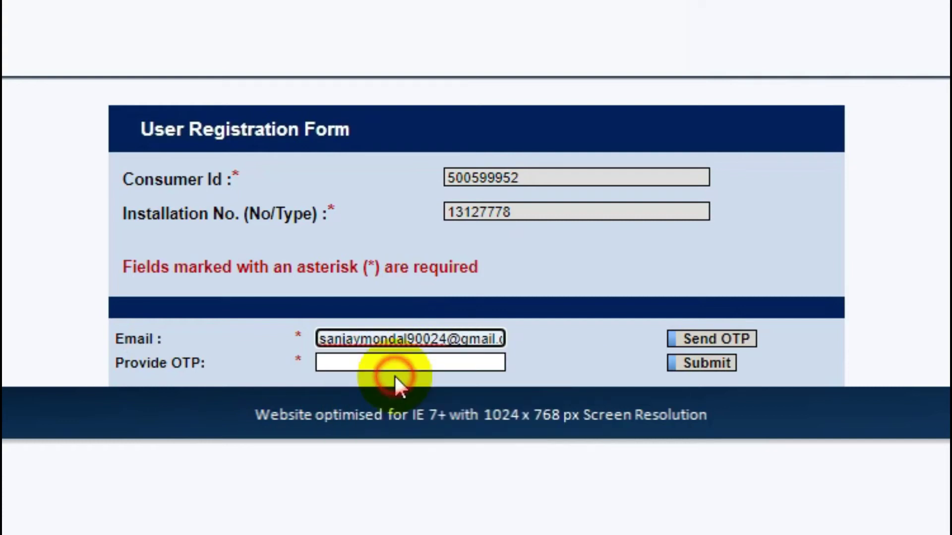
click(723, 347)
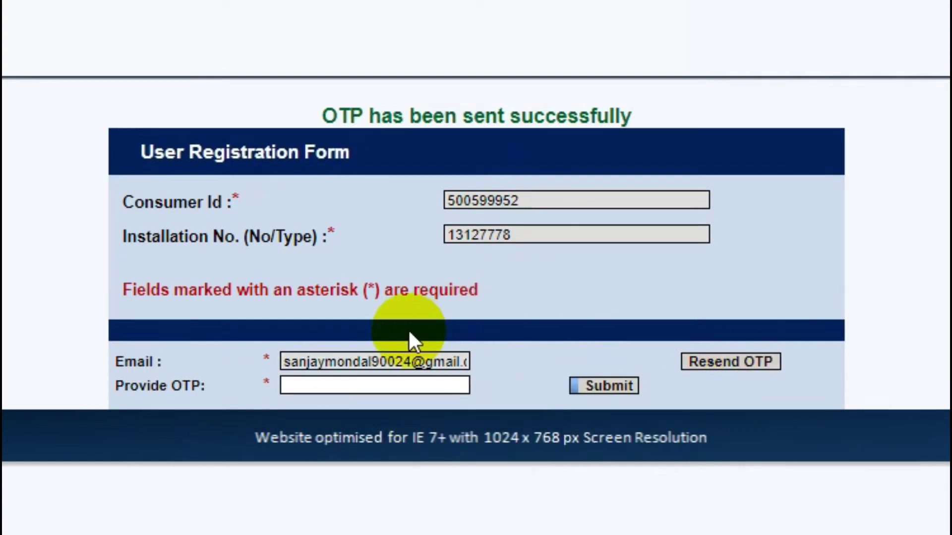
Read the OTP from the WBSEDCL email in the mailbox and enter it in the OTP field.
drag(321, 115, 721, 139)
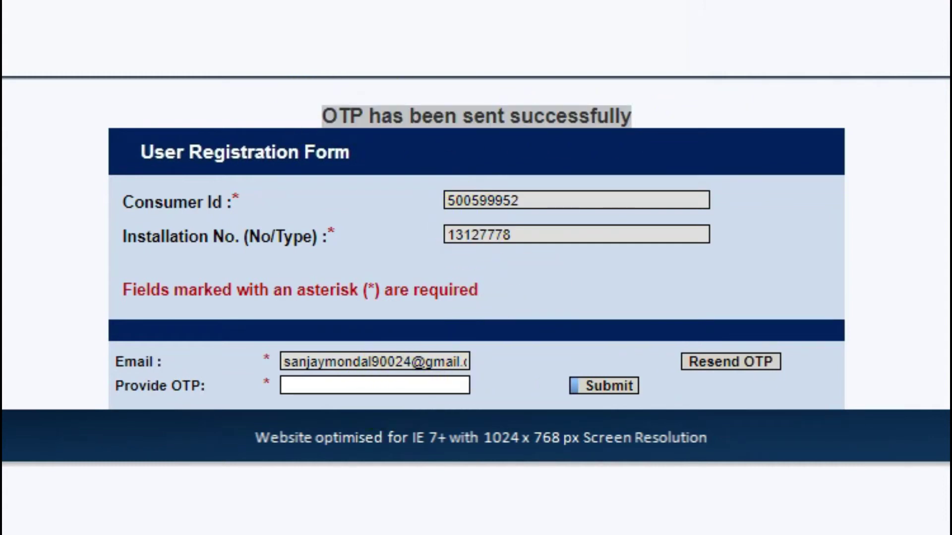
key(alt+Tab)
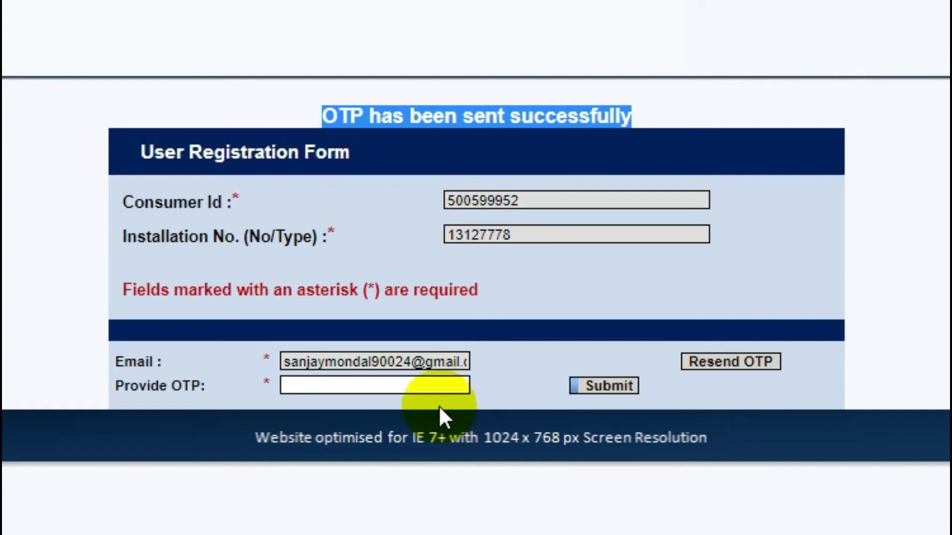
click(408, 391)
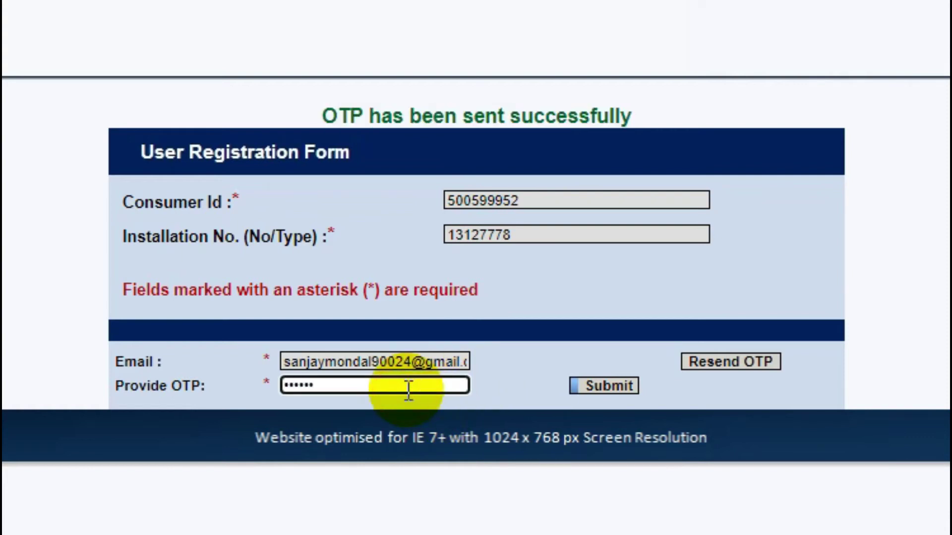
Submit the emailed OTP to reveal the User Details section with password fields.
click(613, 386)
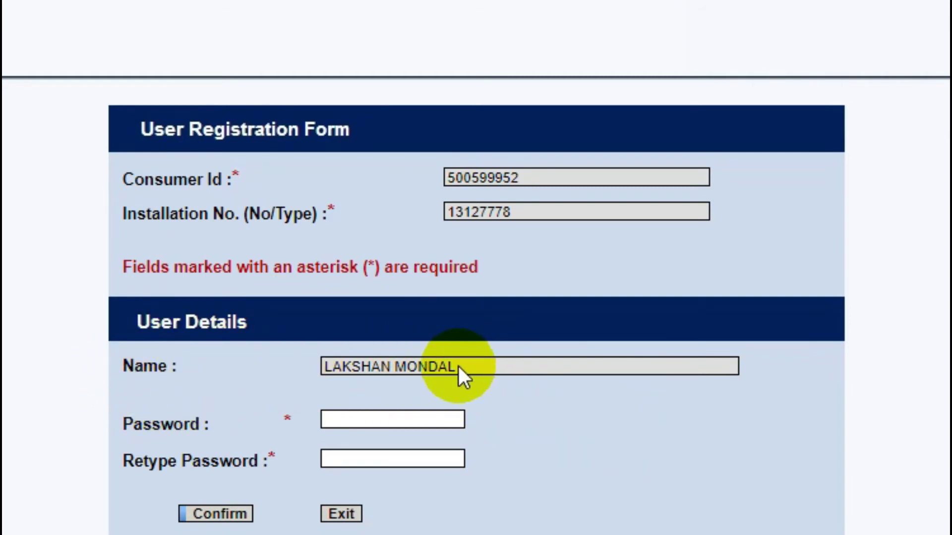
Enter the account password in Password and Retype Password, then confirm registration.
click(356, 457)
click(349, 421)
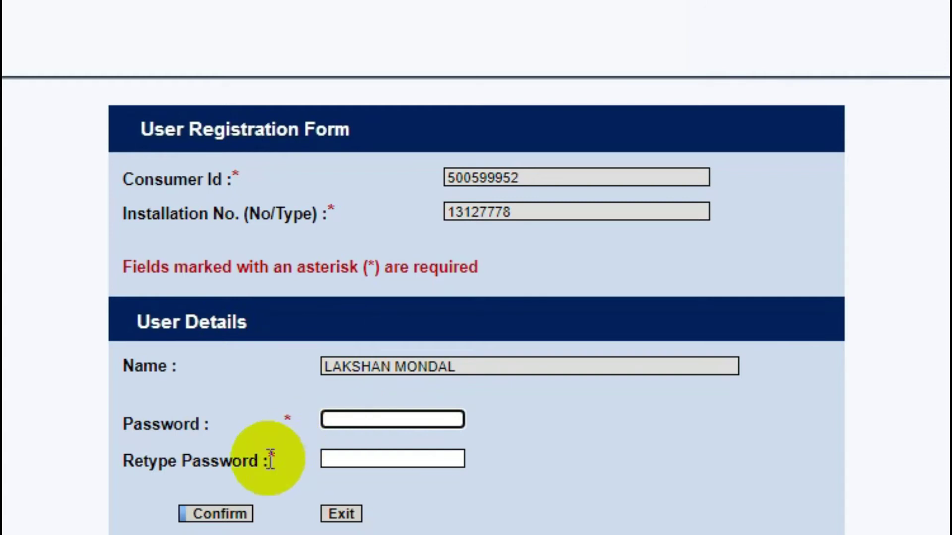
click(356, 462)
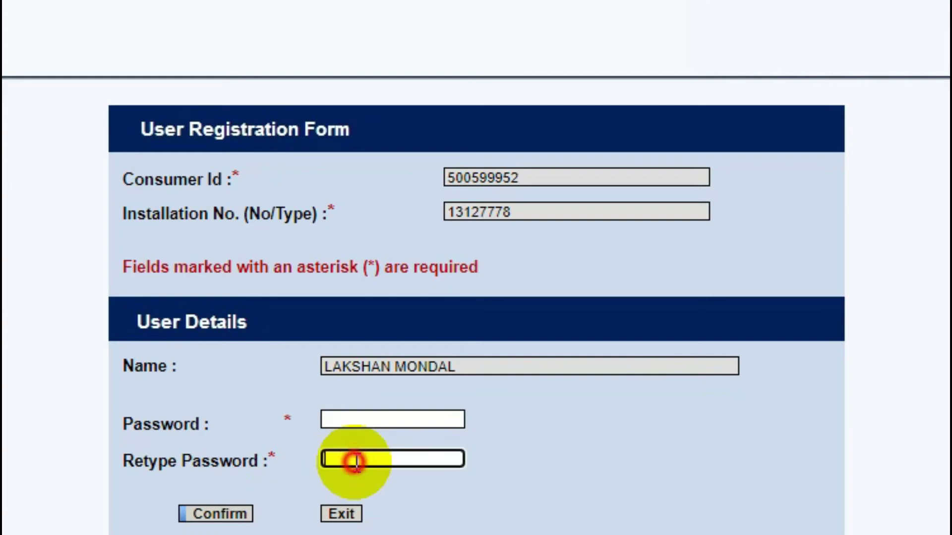
click(214, 514)
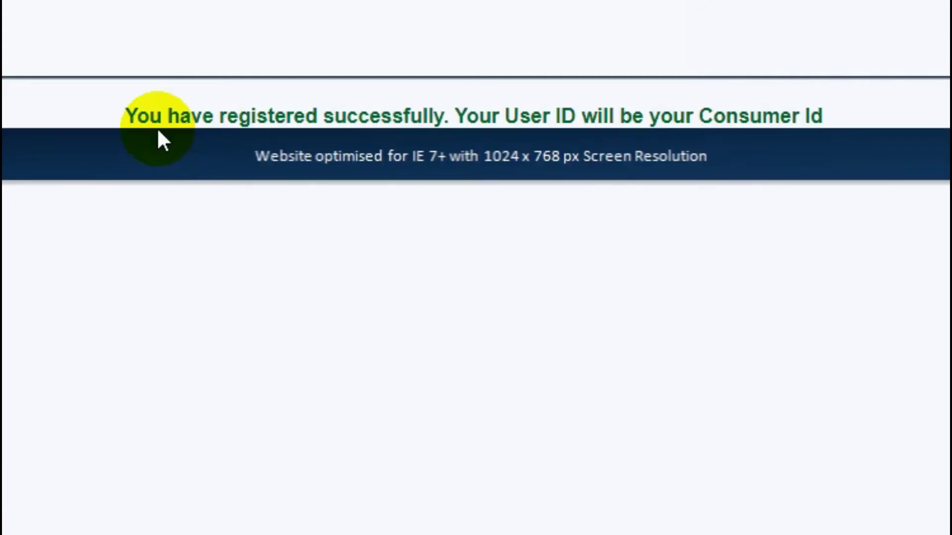
Highlight the success message stating the User ID is the Consumer Id.
drag(127, 115, 863, 123)
click(868, 118)
drag(669, 110, 891, 112)
click(892, 112)
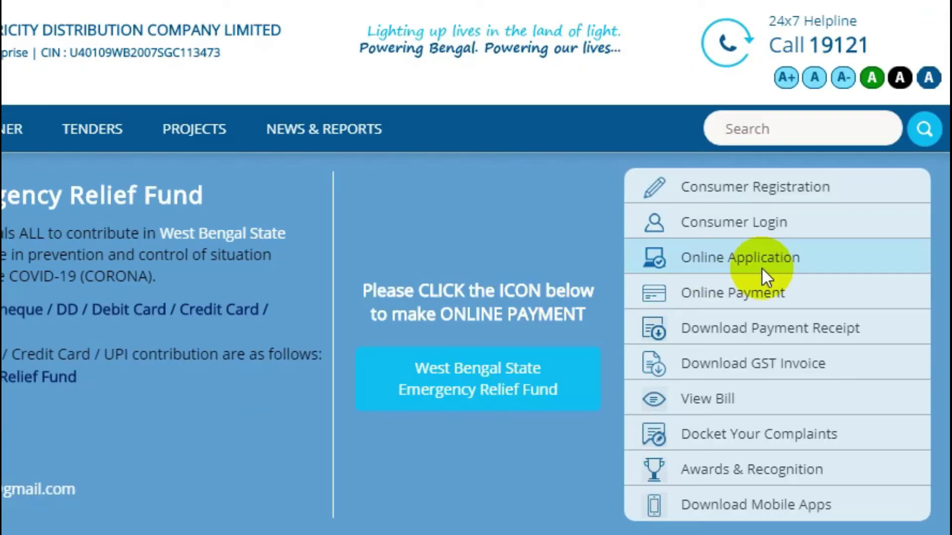
Log in on the Consumer Login page with the Consumer Id as username and the account password.
click(770, 223)
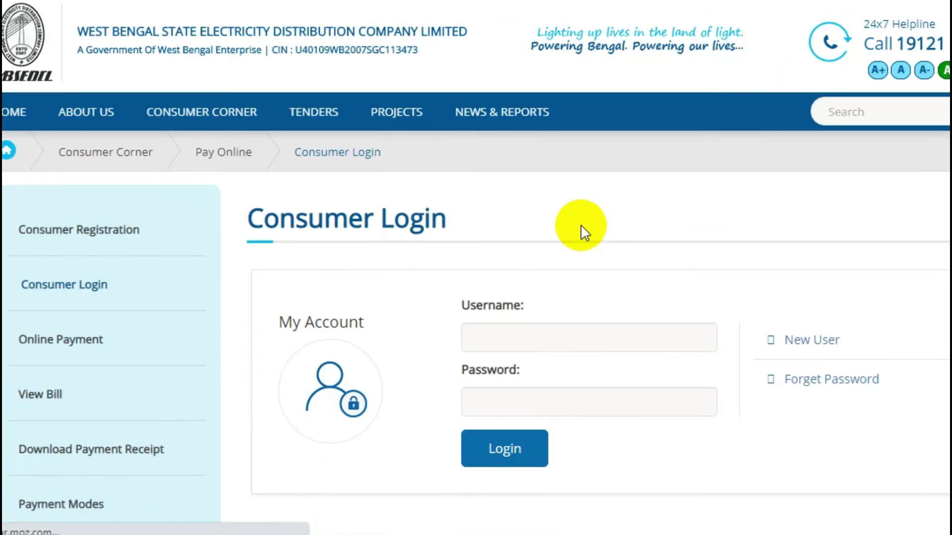
scroll(581, 225, down, 2)
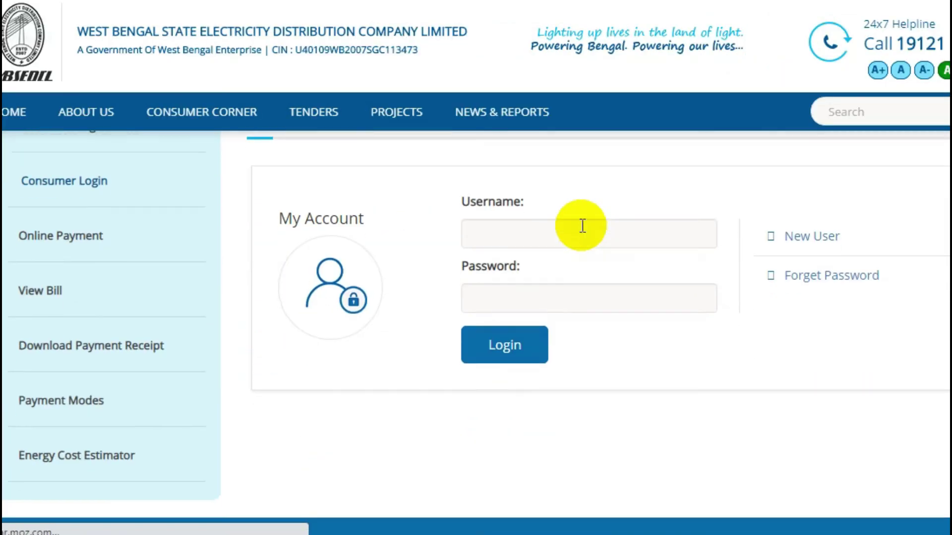
scroll(581, 224, up, 2)
click(573, 320)
click(561, 386)
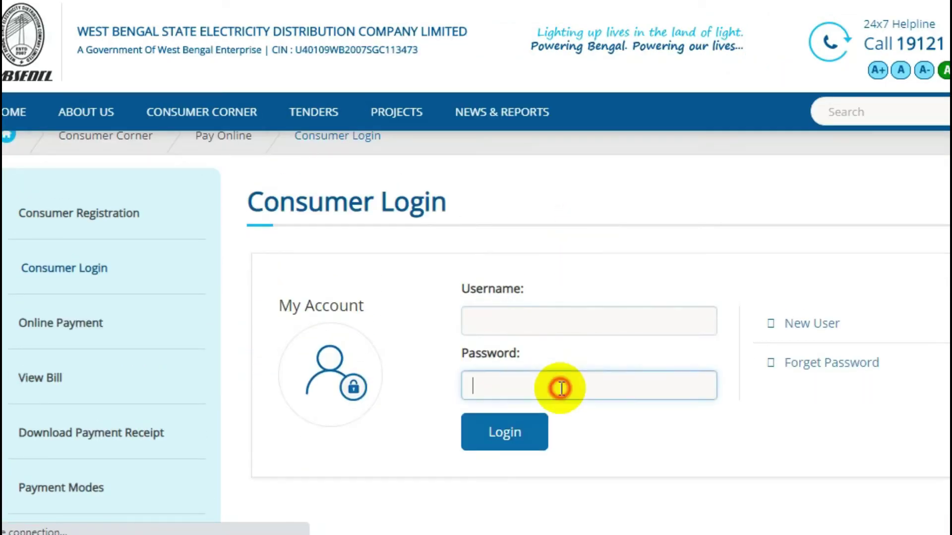
click(545, 325)
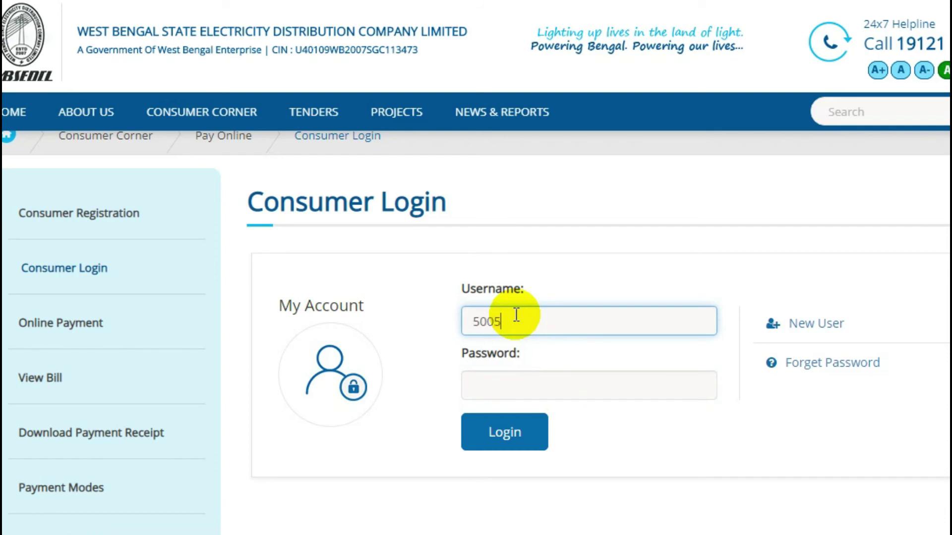
scroll(669, 404, down, 2)
click(601, 298)
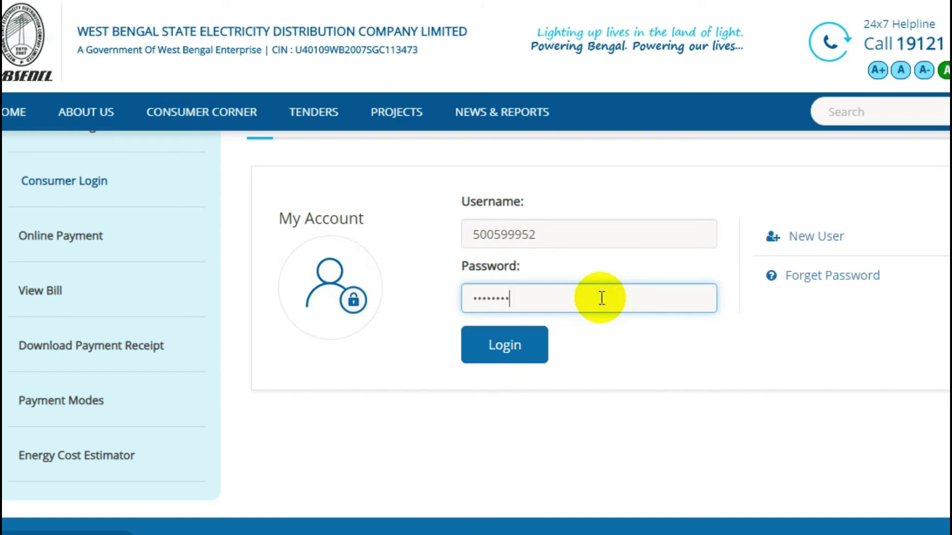
click(525, 351)
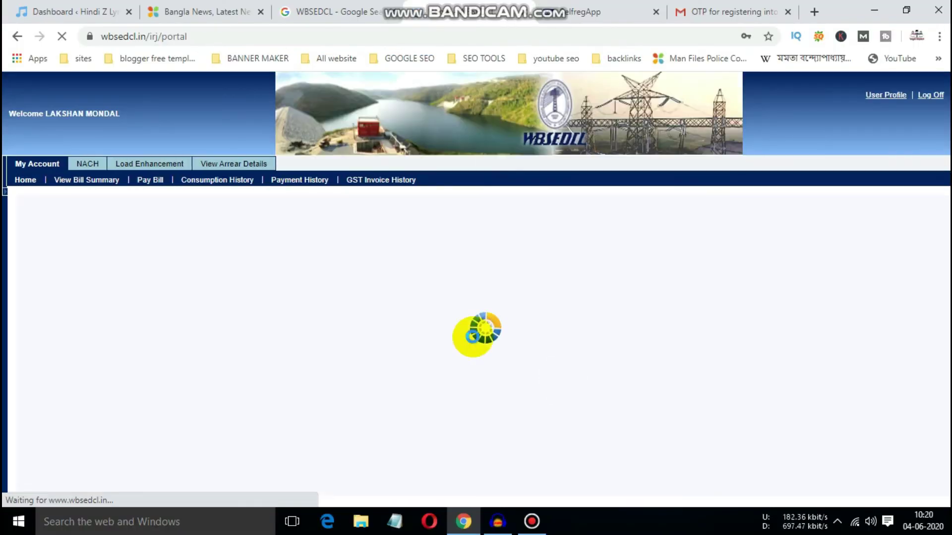
Decline saving the password and review the welcome greeting and account details on My Account.
click(745, 263)
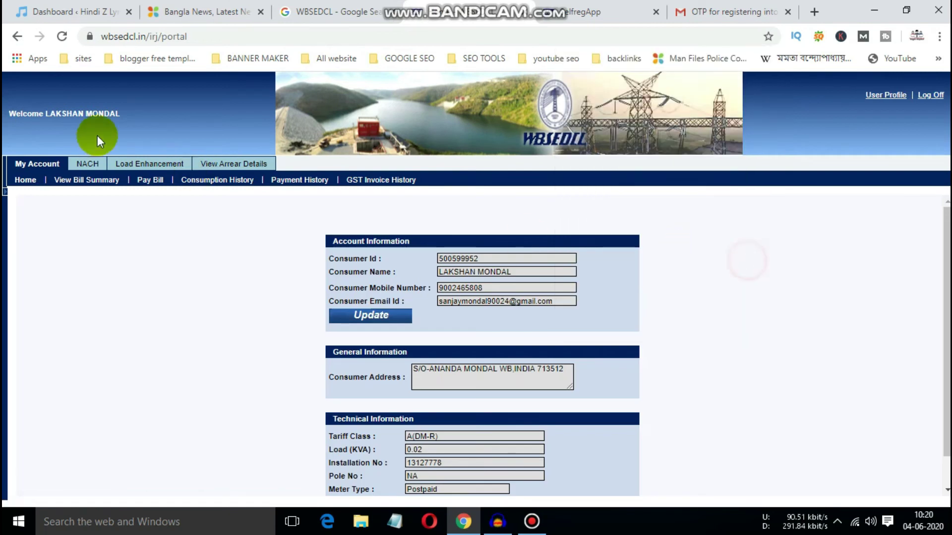
drag(11, 114, 144, 119)
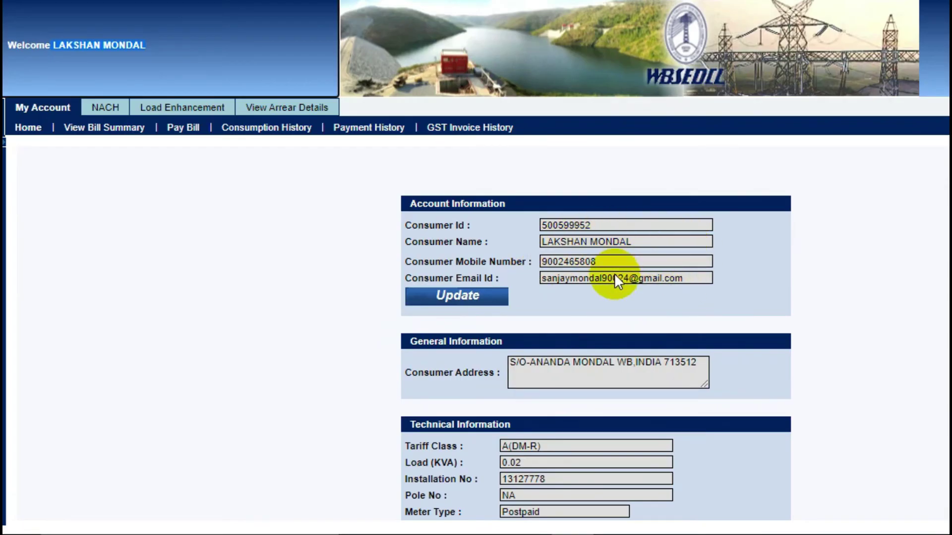
scroll(611, 282, down, 1)
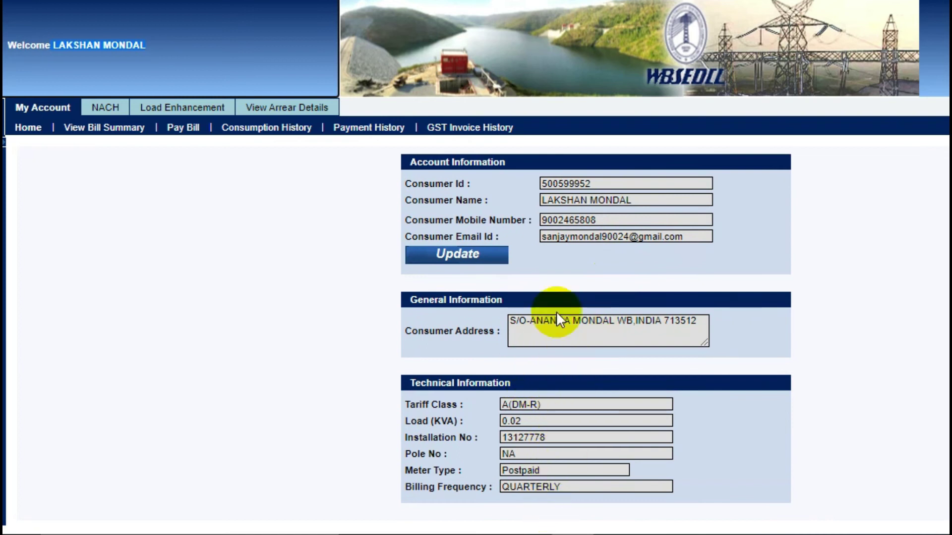
scroll(555, 282, up, 1)
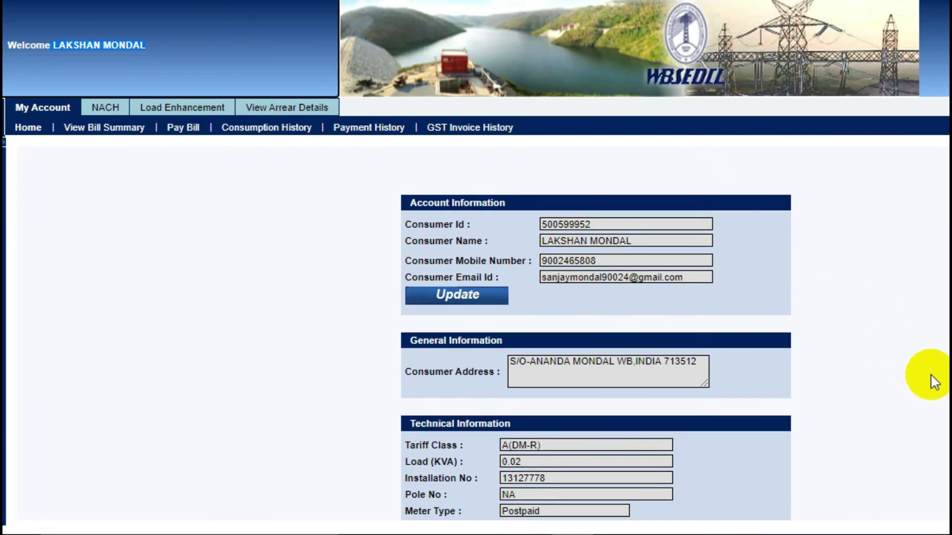
scroll(935, 382, down, 1)
scroll(935, 382, up, 1)
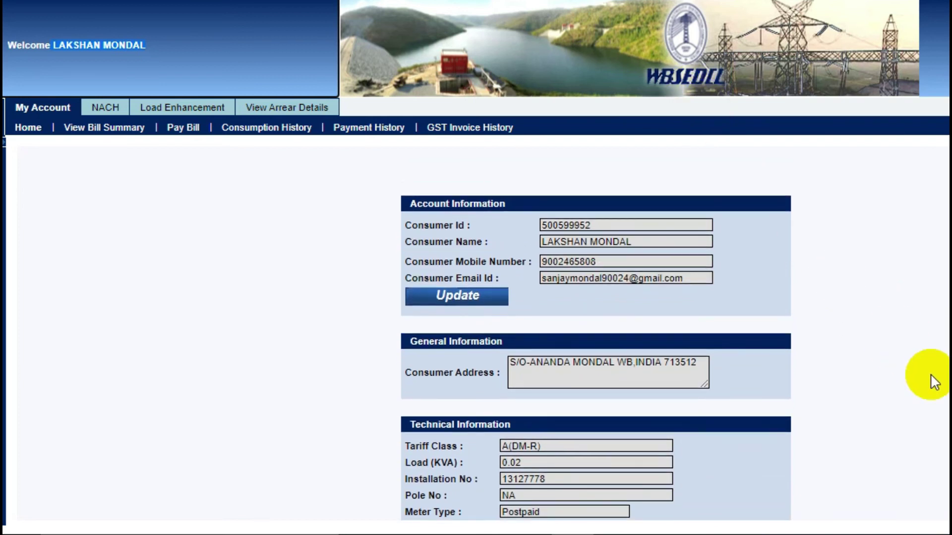
scroll(934, 382, down, 1)
scroll(934, 382, up, 1)
scroll(934, 382, down, 1)
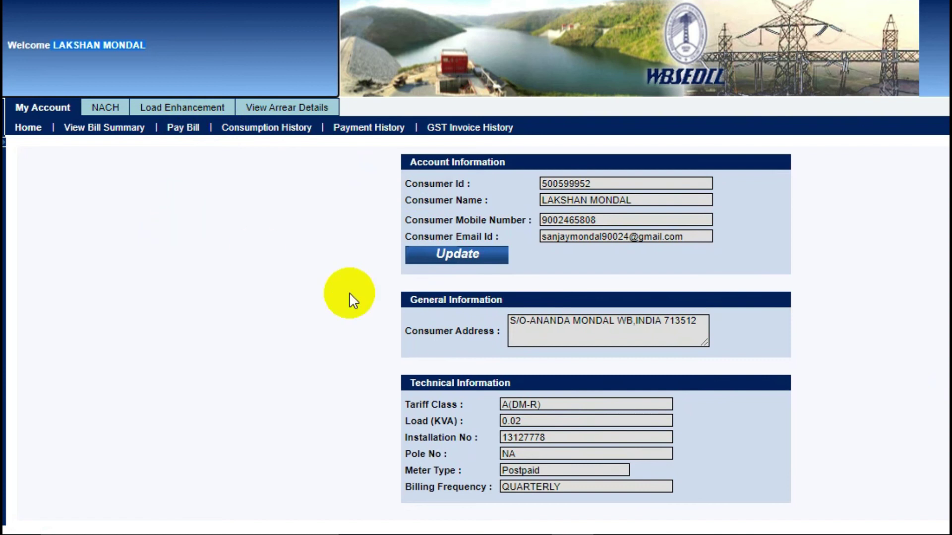
scroll(927, 328, up, 1)
scroll(931, 339, down, 1)
Scroll through the address and technical details, including the Postpaid meter and quarterly billing.
click(930, 339)
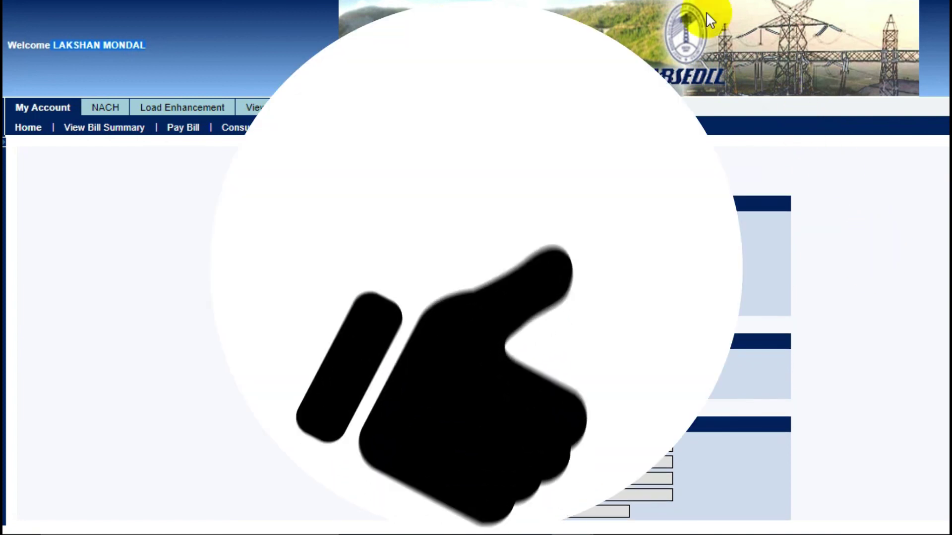
scroll(744, 218, down, 1)
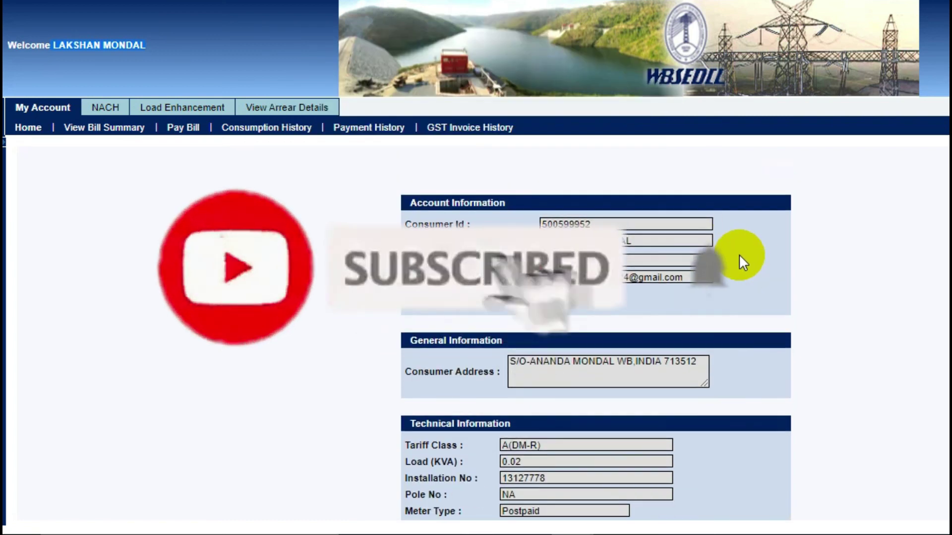
scroll(757, 261, down, 2)
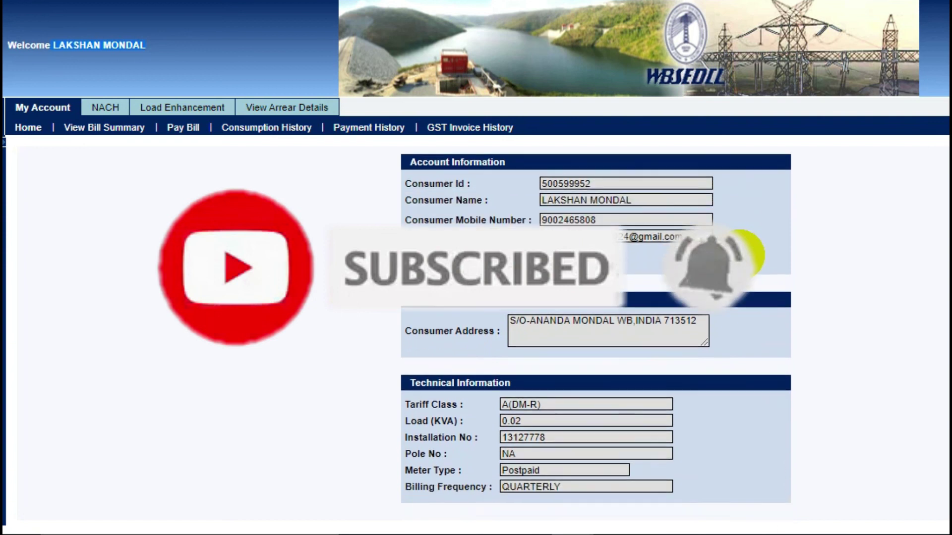
scroll(881, 297, up, 1)
scroll(880, 298, down, 2)
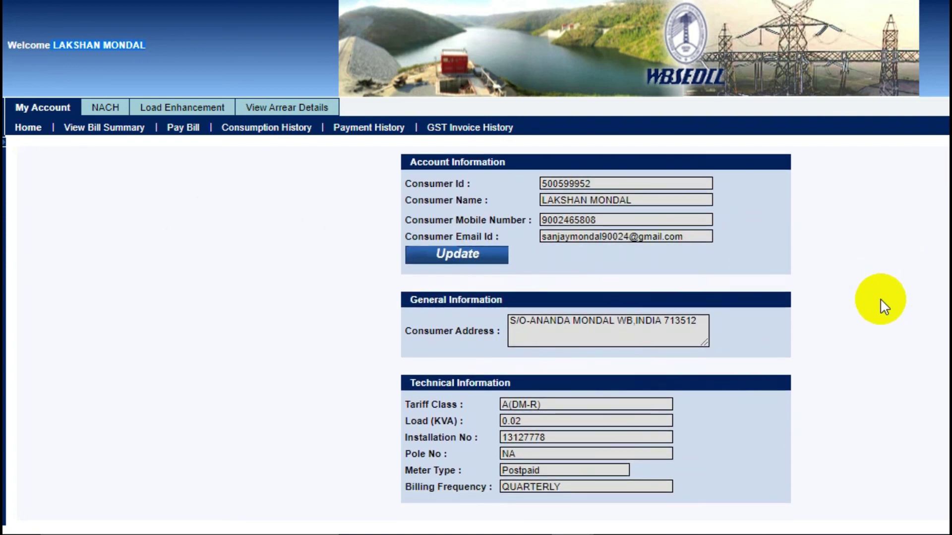
scroll(880, 299, up, 1)
scroll(880, 299, down, 1)
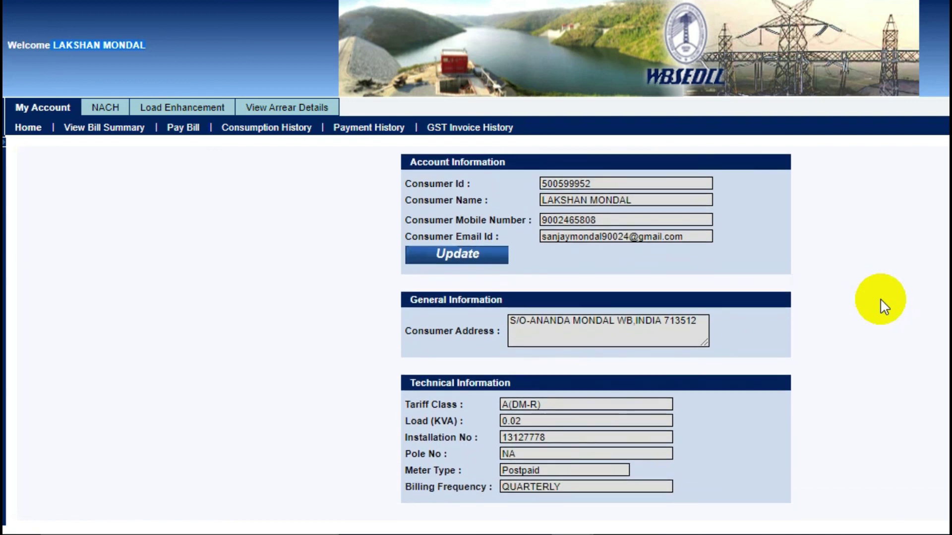